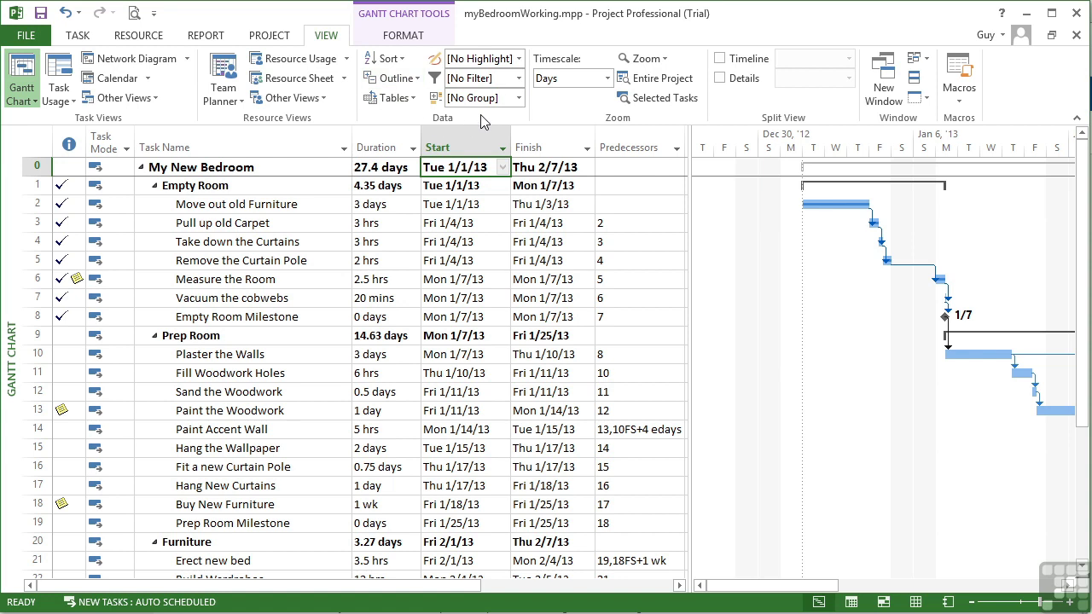
# - Apply the Late Tasks highlight so the project summary and Prep Room tasks show yellow
pyautogui.click(517, 59)
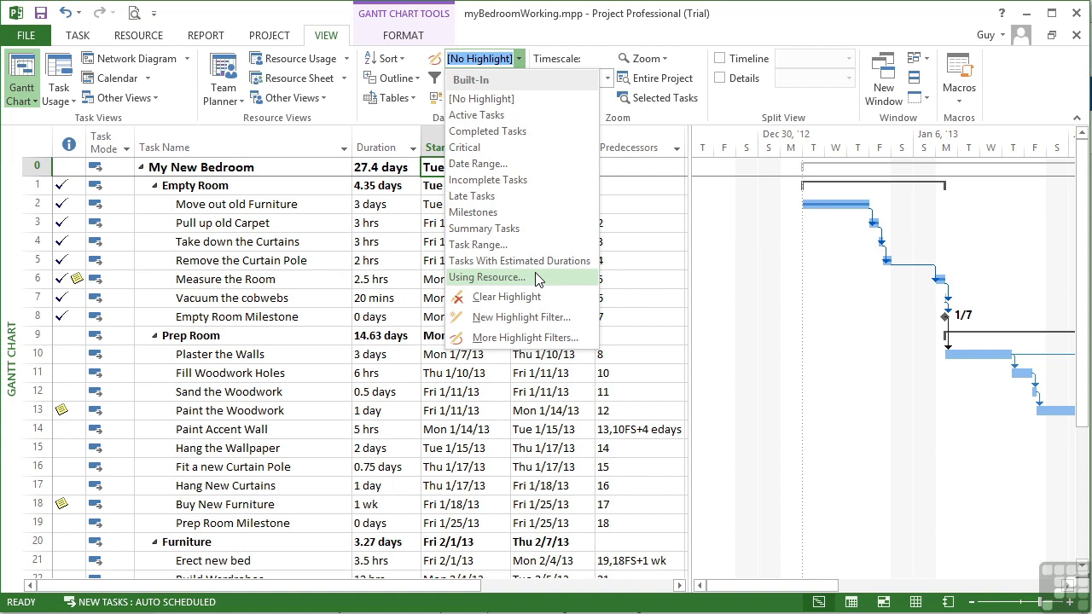
pyautogui.click(504, 197)
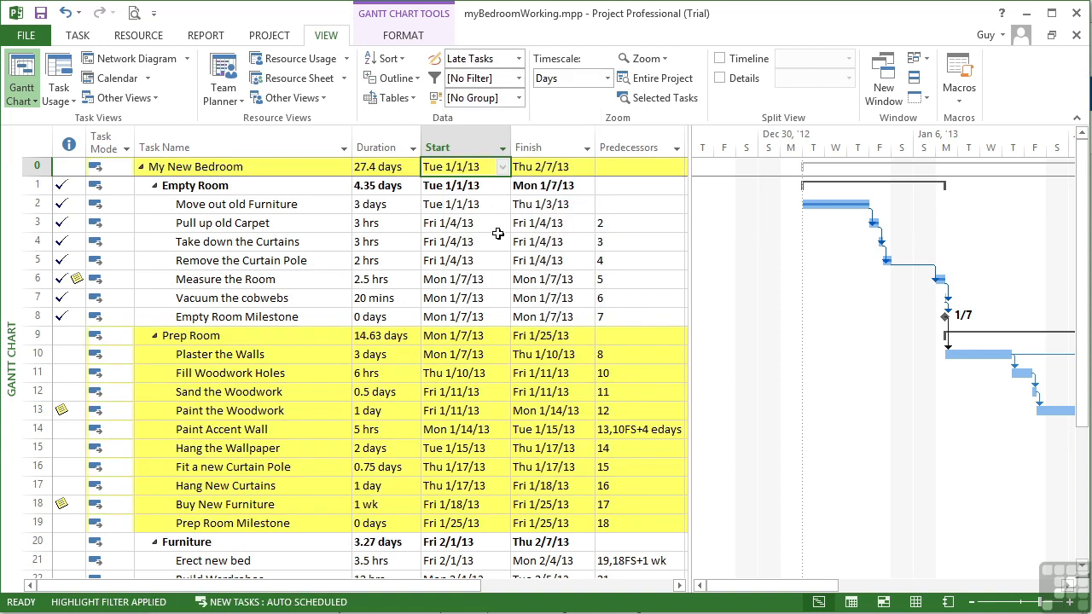
pyautogui.scroll(-1, 403, 415)
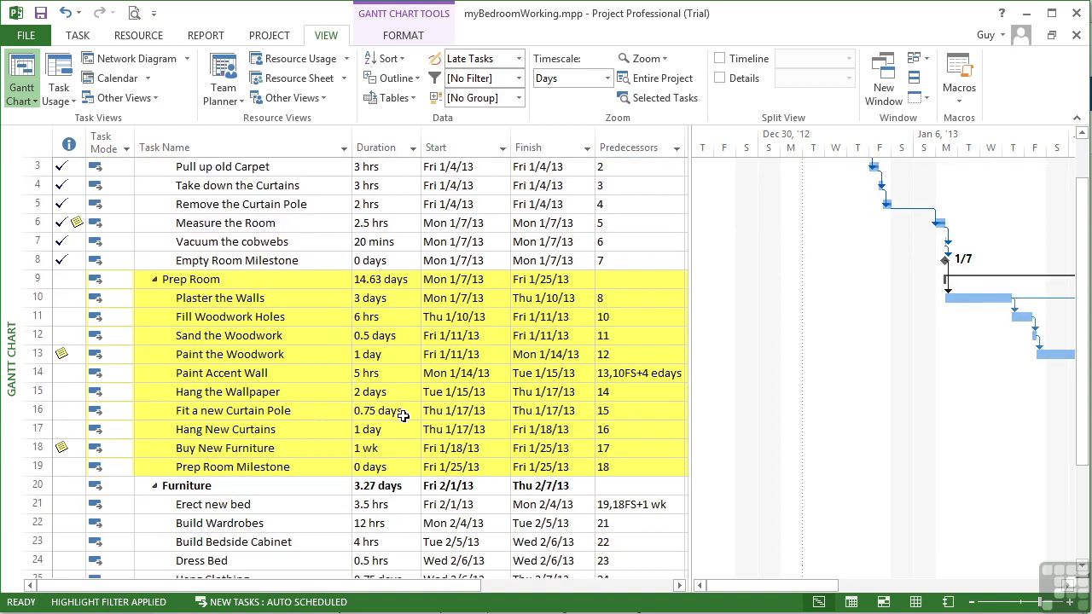
pyautogui.scroll(1, 402, 416)
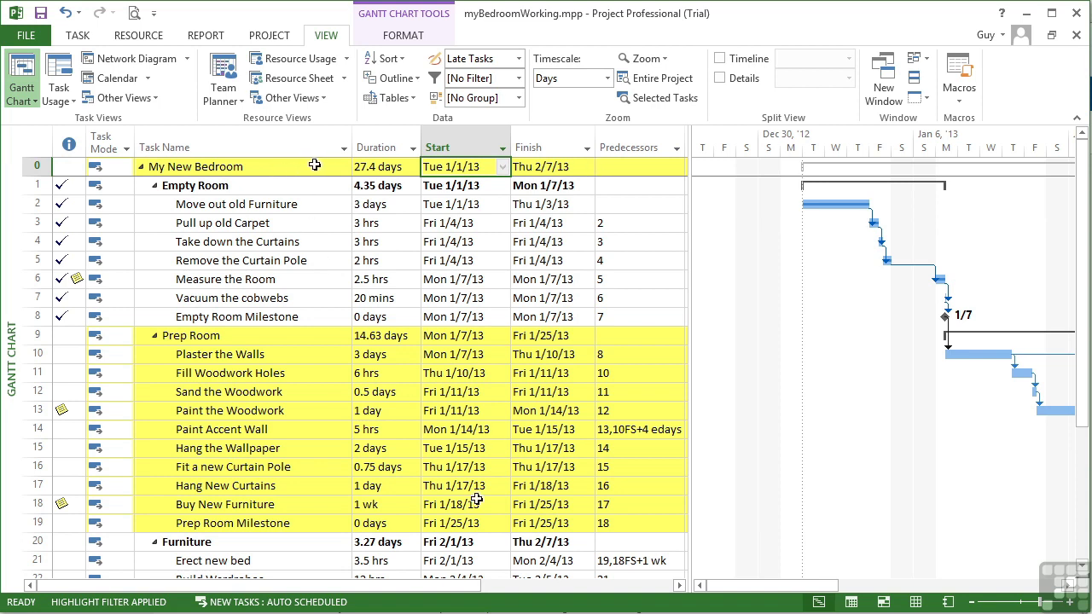
# - Highlight the Critical tasks, then switch to highlighting Completed Tasks
pyautogui.click(517, 59)
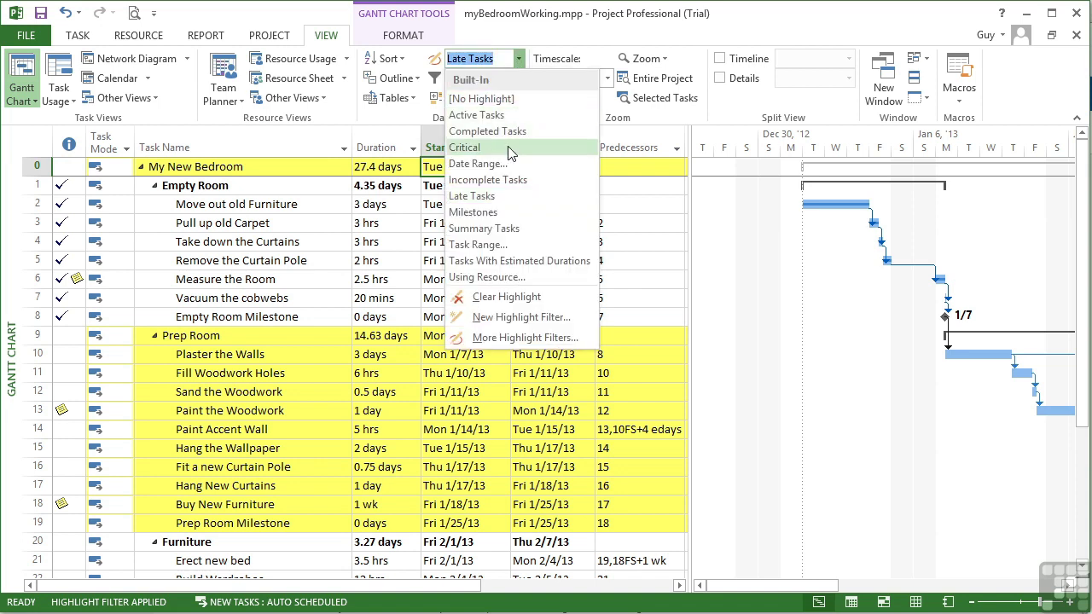
pyautogui.click(467, 146)
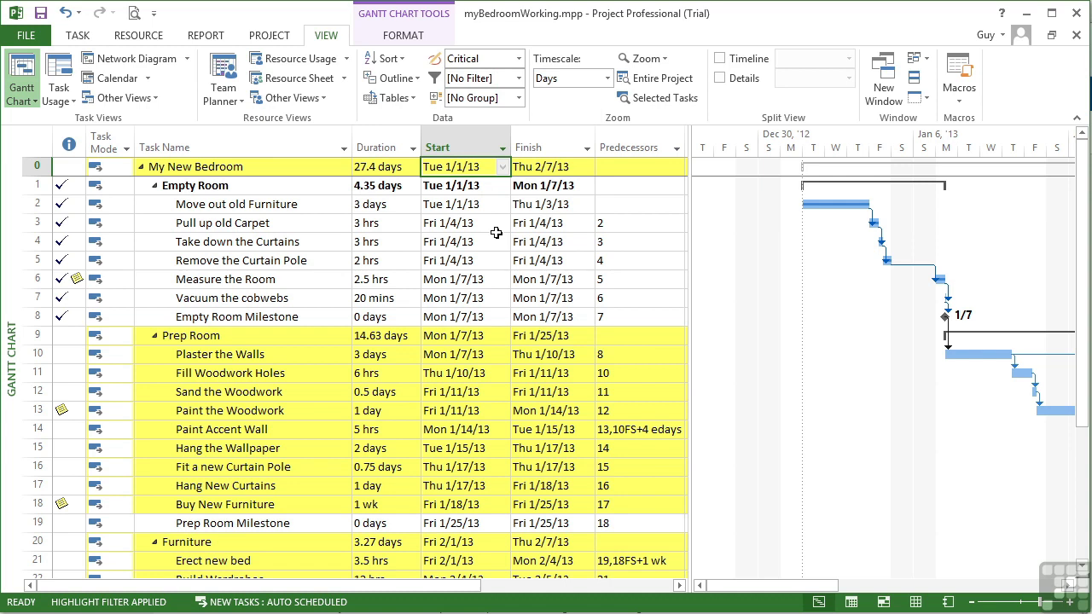
pyautogui.click(518, 59)
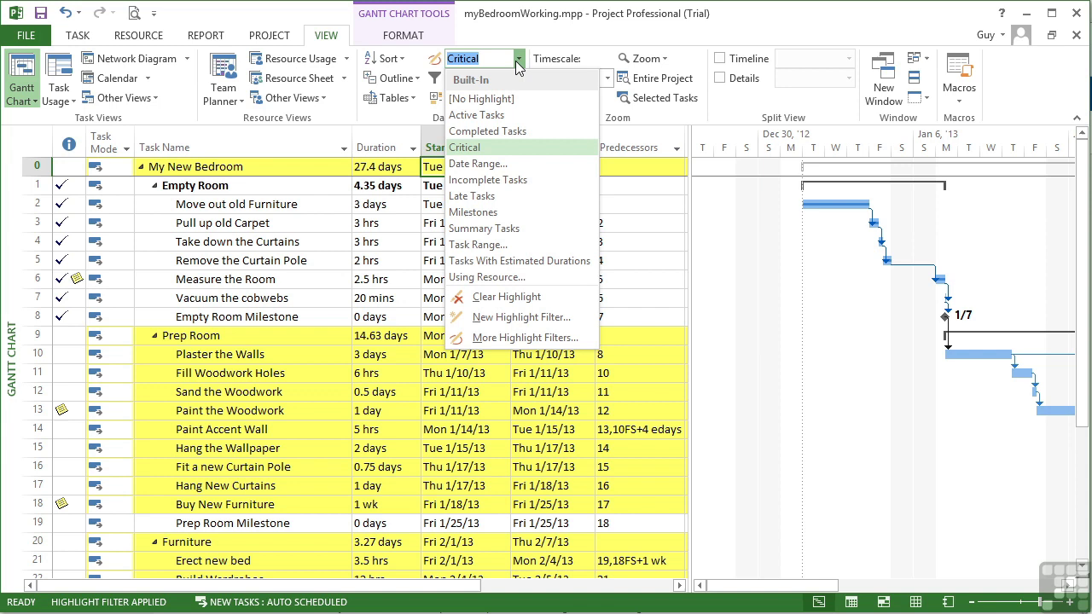
pyautogui.click(495, 131)
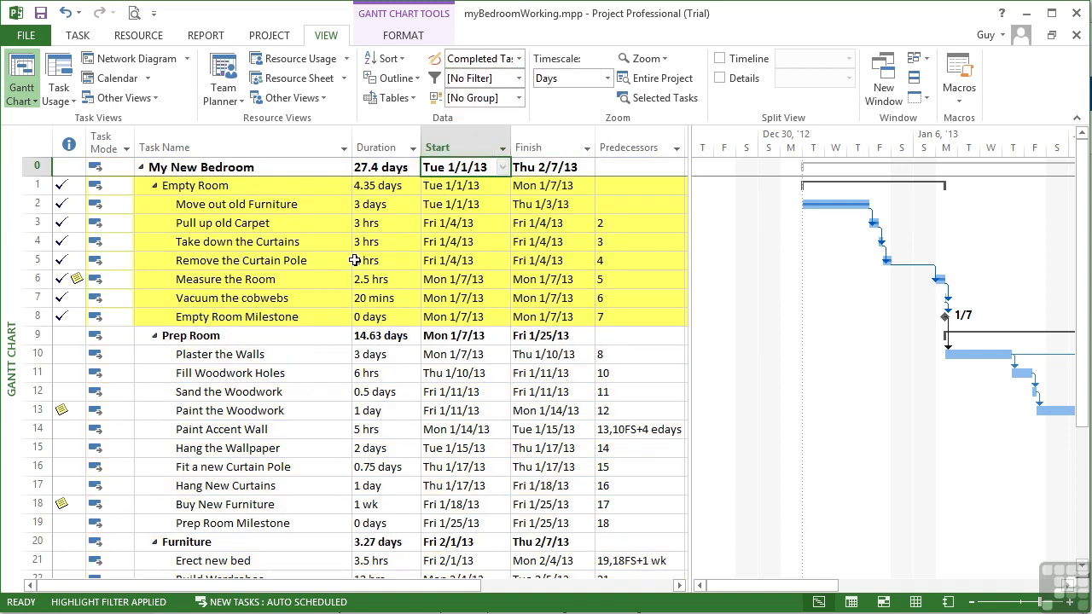
# - Clear all highlighting and begin a New Highlight Filter definition
pyautogui.click(519, 59)
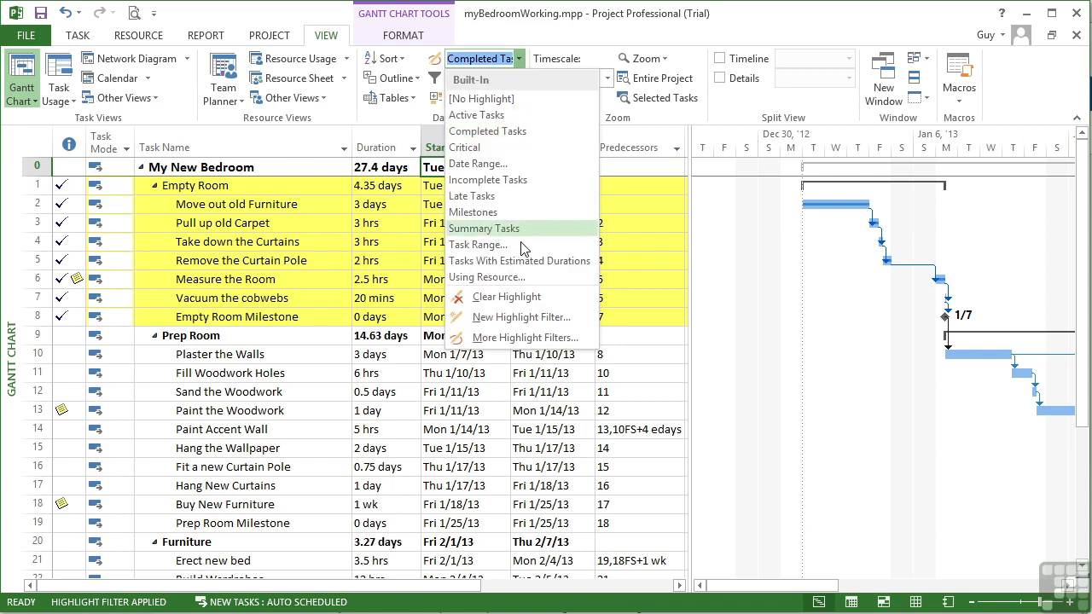
pyautogui.click(507, 296)
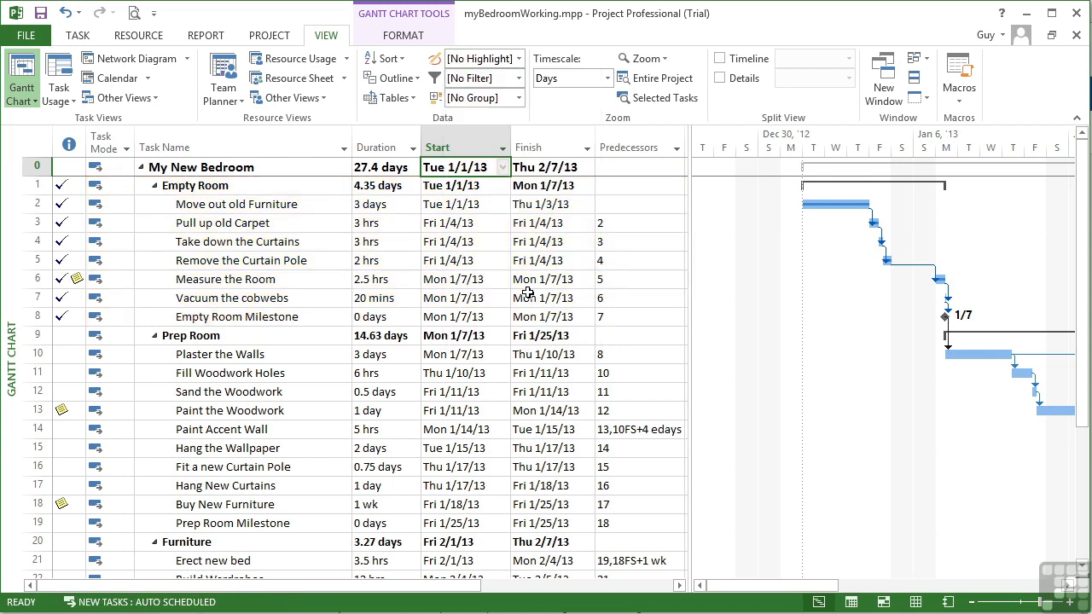
pyautogui.click(518, 59)
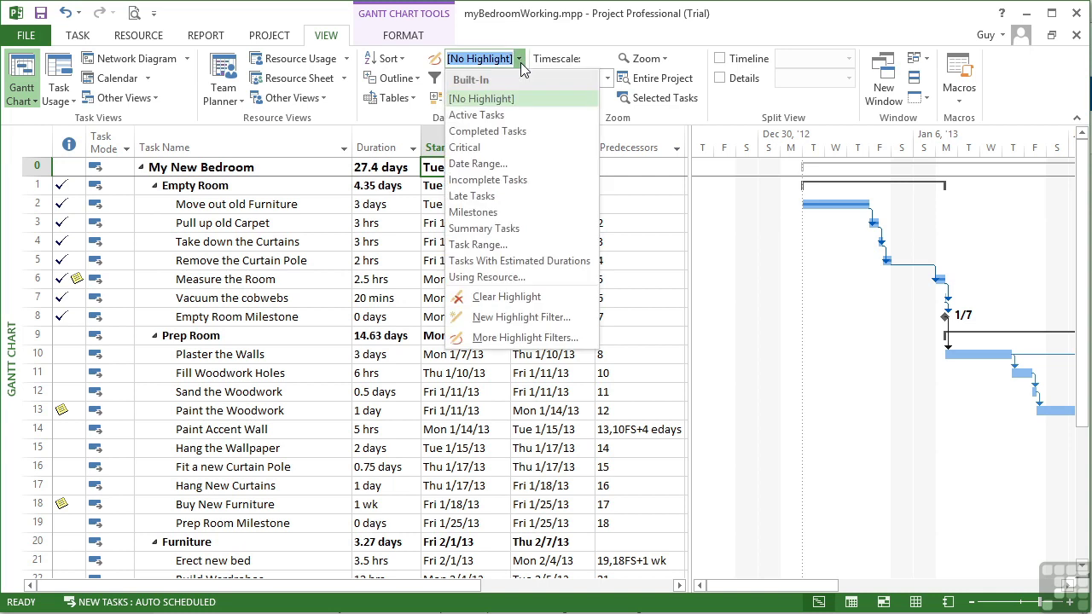
pyautogui.click(515, 318)
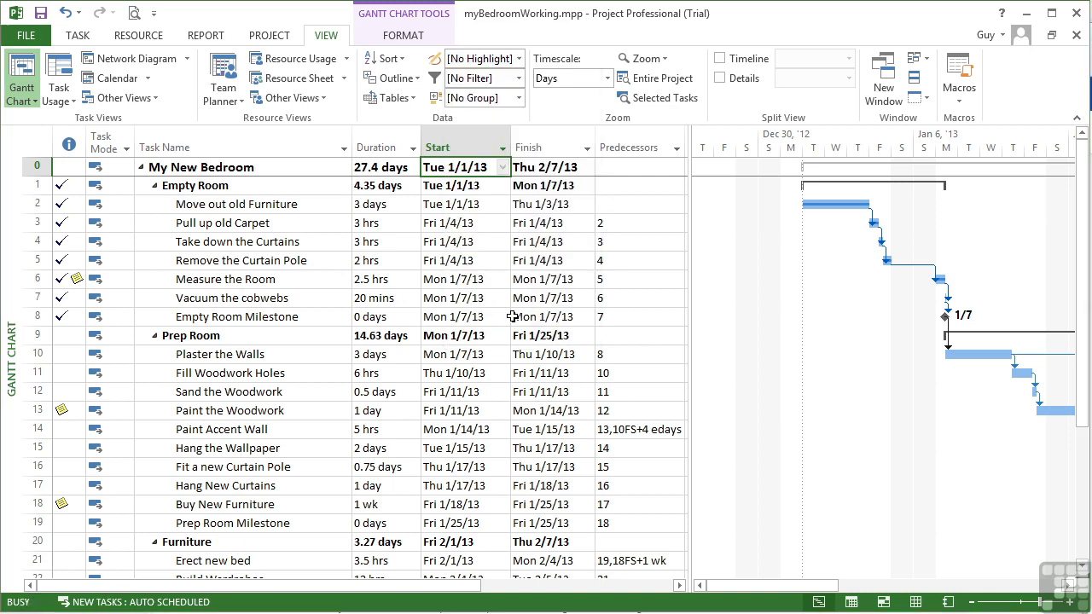
# - Name the new filter 'Zero Cost'
pyautogui.click(374, 208)
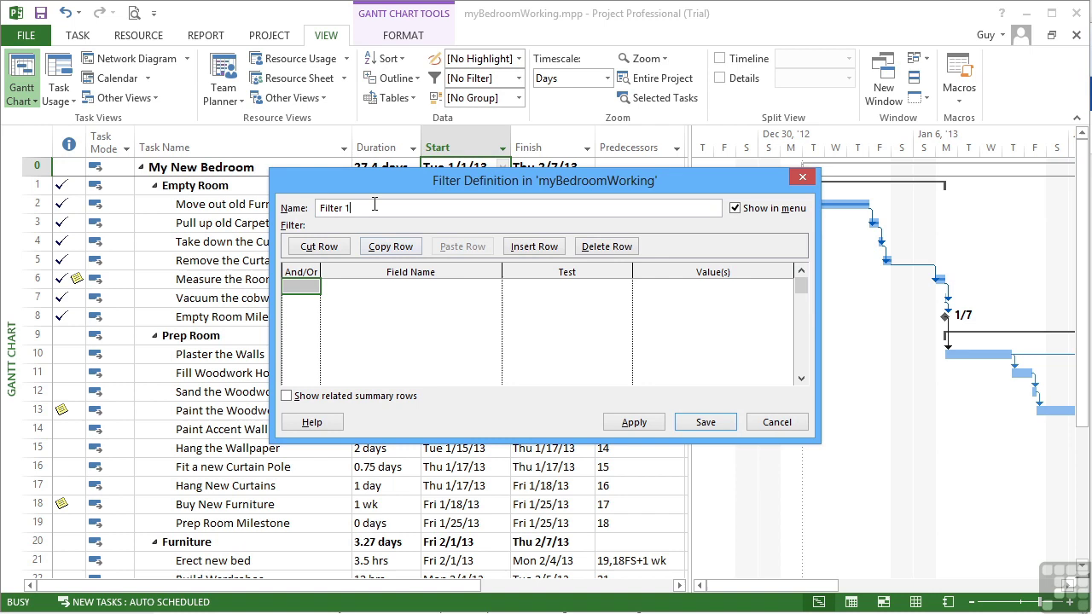
pyautogui.press('BackSpace')
pyautogui.press('BackSpace')
pyautogui.press('BackSpace')
pyautogui.press('BackSpace')
pyautogui.press('BackSpace')
pyautogui.press('BackSpace')
pyautogui.press('BackSpace')
pyautogui.press('BackSpace')
pyautogui.write('Zero Cost')
# - Add the filter condition Actual Cost equals 0
pyautogui.click(484, 297)
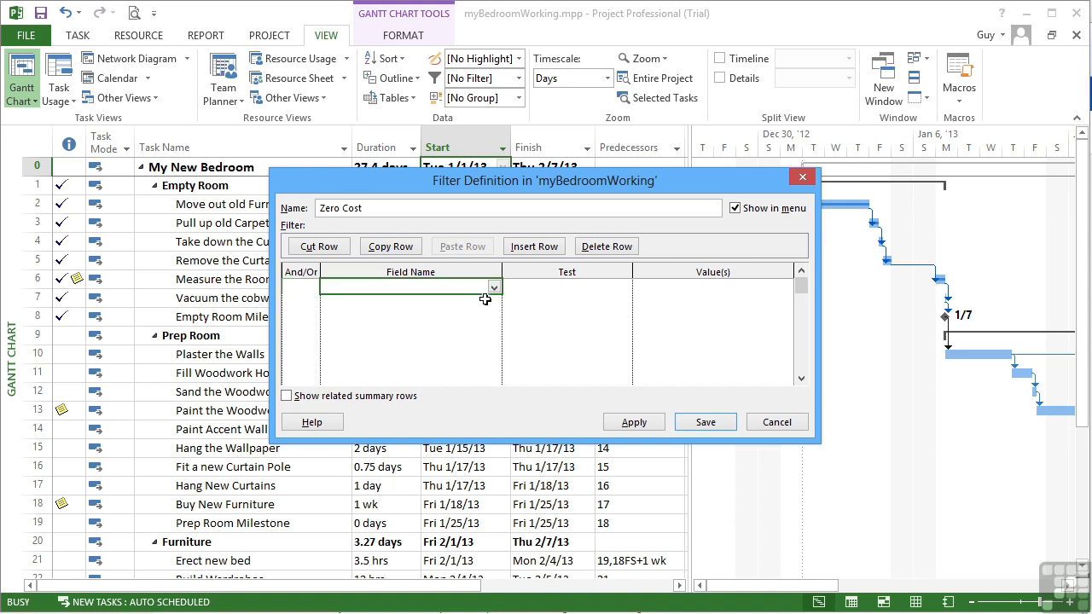
pyautogui.click(494, 288)
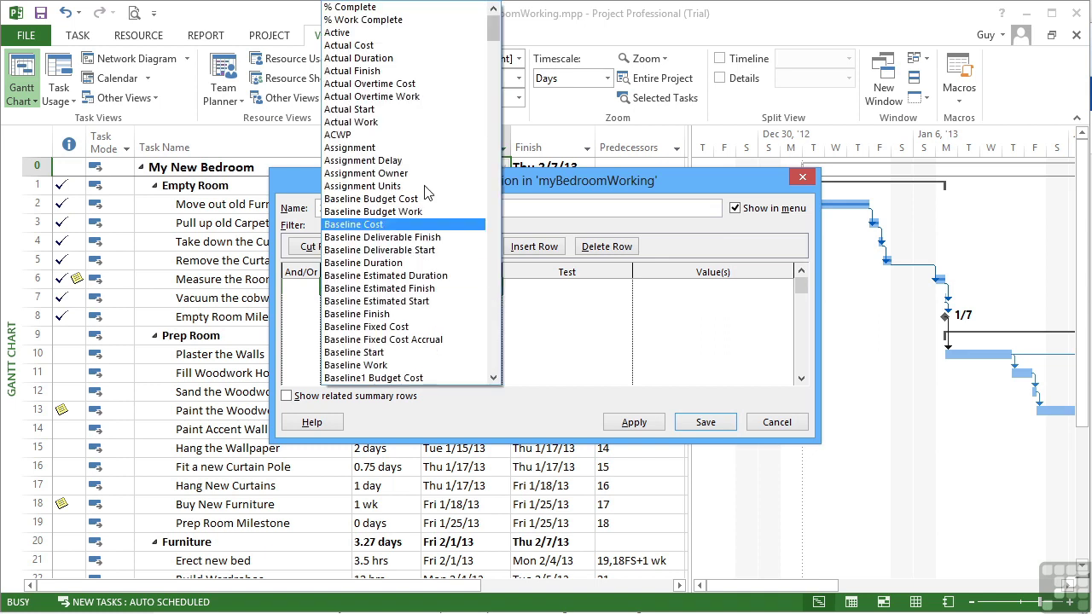
pyautogui.click(349, 45)
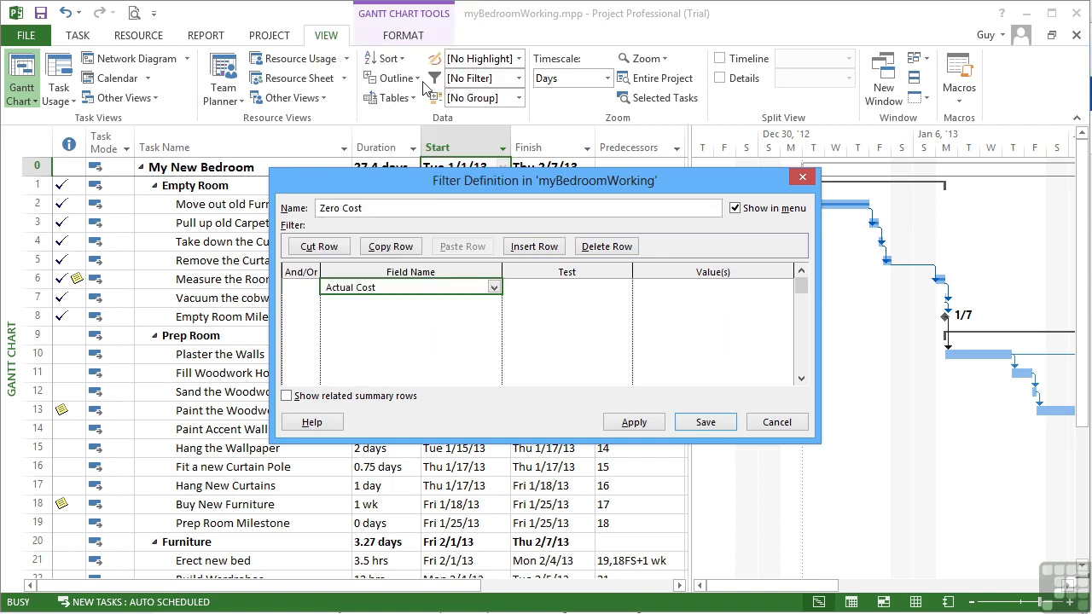
pyautogui.click(624, 289)
pyautogui.click(625, 287)
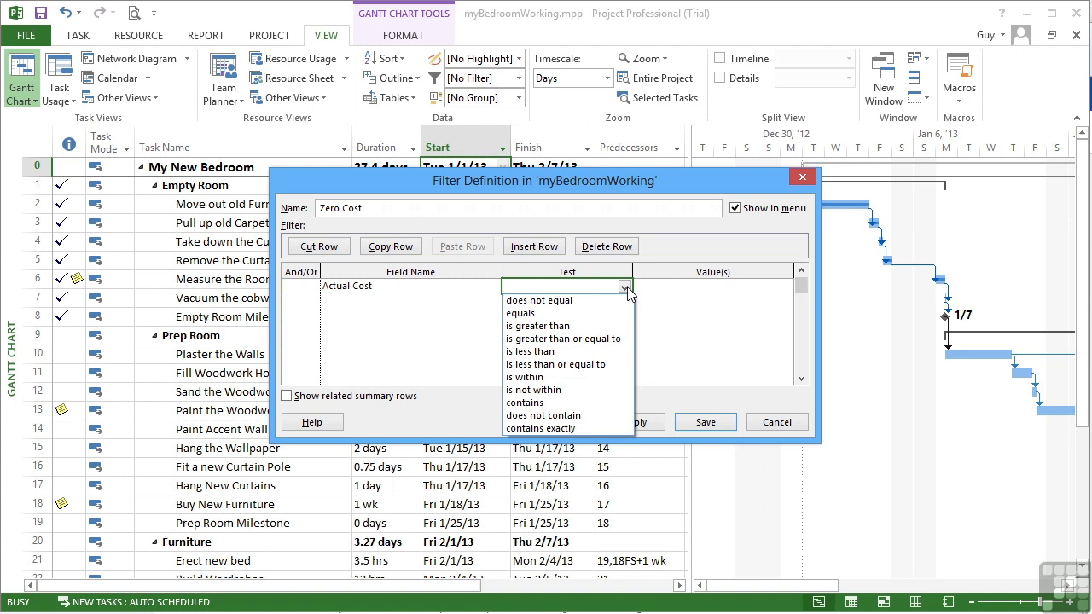
pyautogui.click(550, 313)
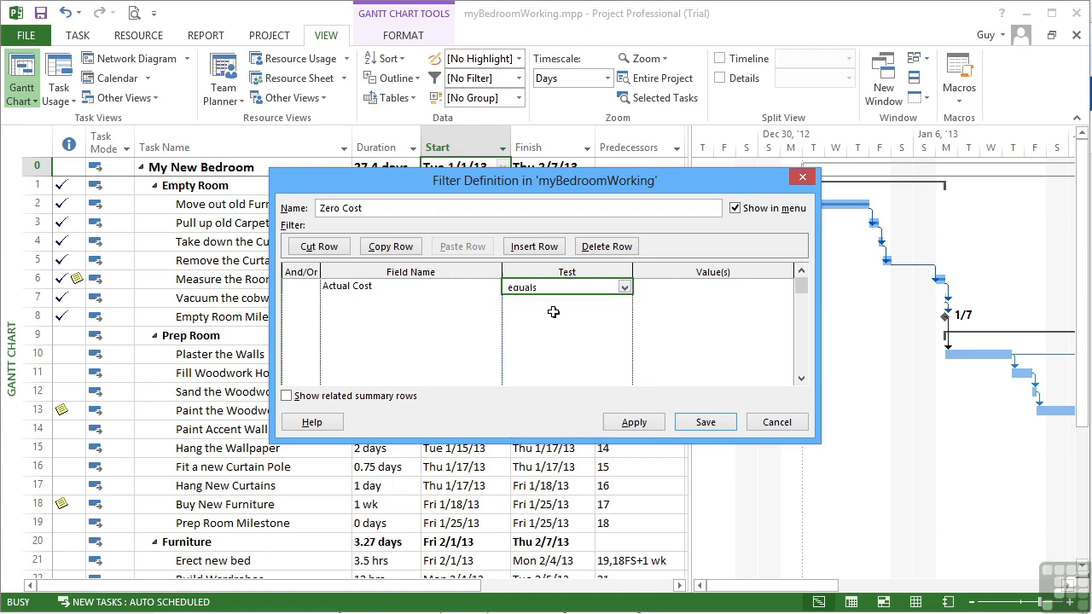
pyautogui.click(674, 287)
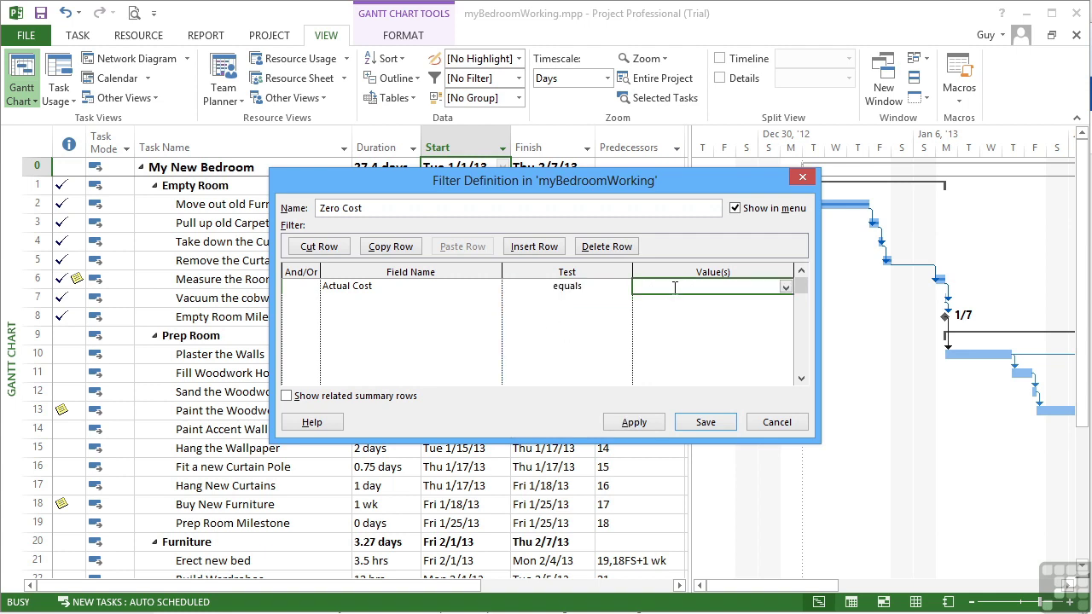
pyautogui.write('0')
pyautogui.click(306, 300)
# - Include related summary rows and save the Zero Cost filter
pyautogui.click(313, 303)
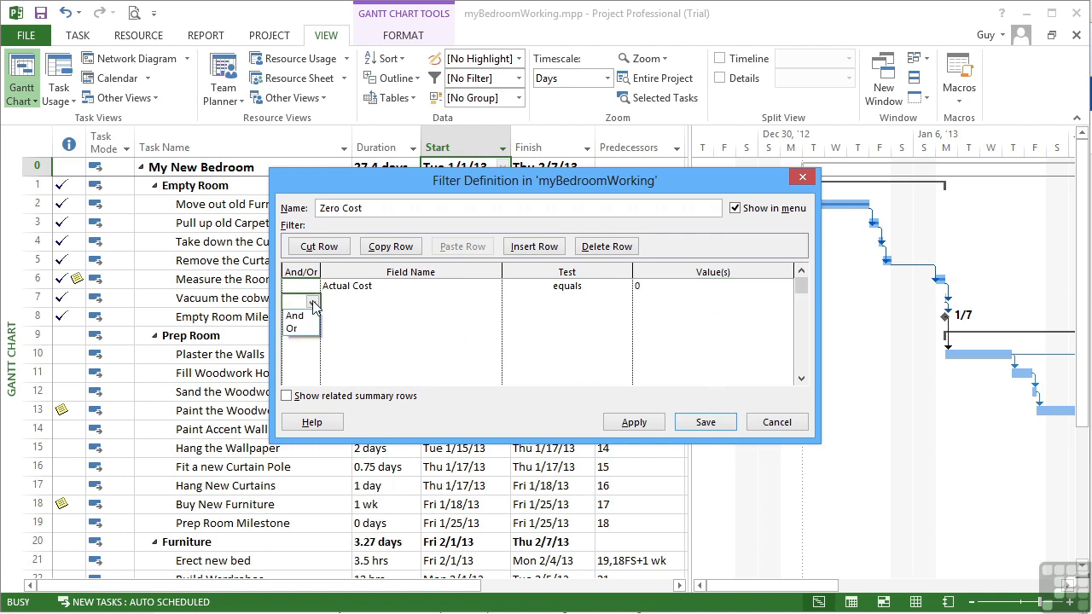
pyautogui.click(313, 304)
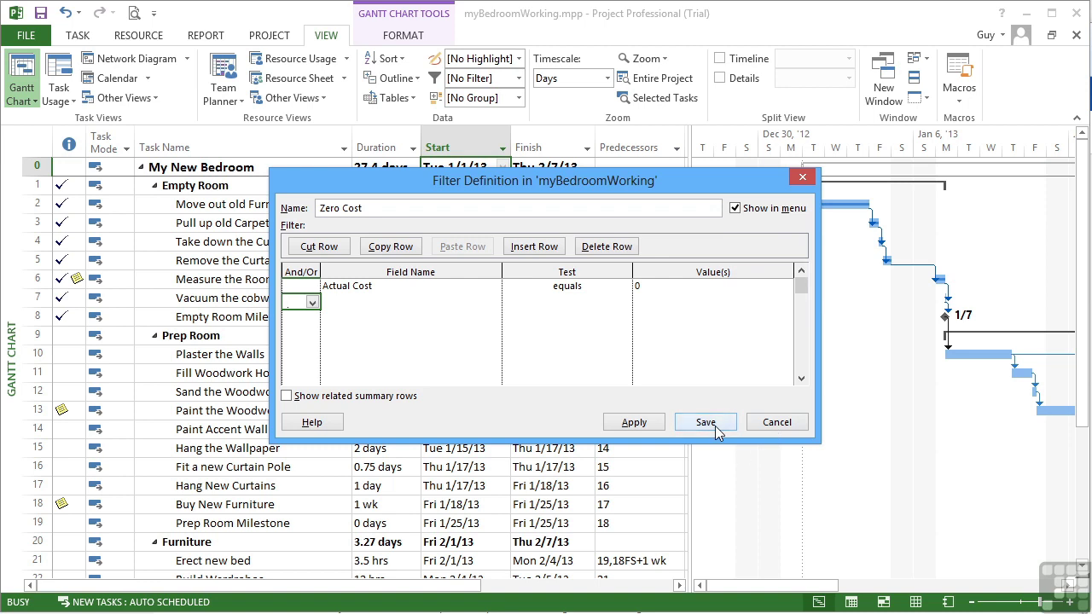
pyautogui.click(287, 396)
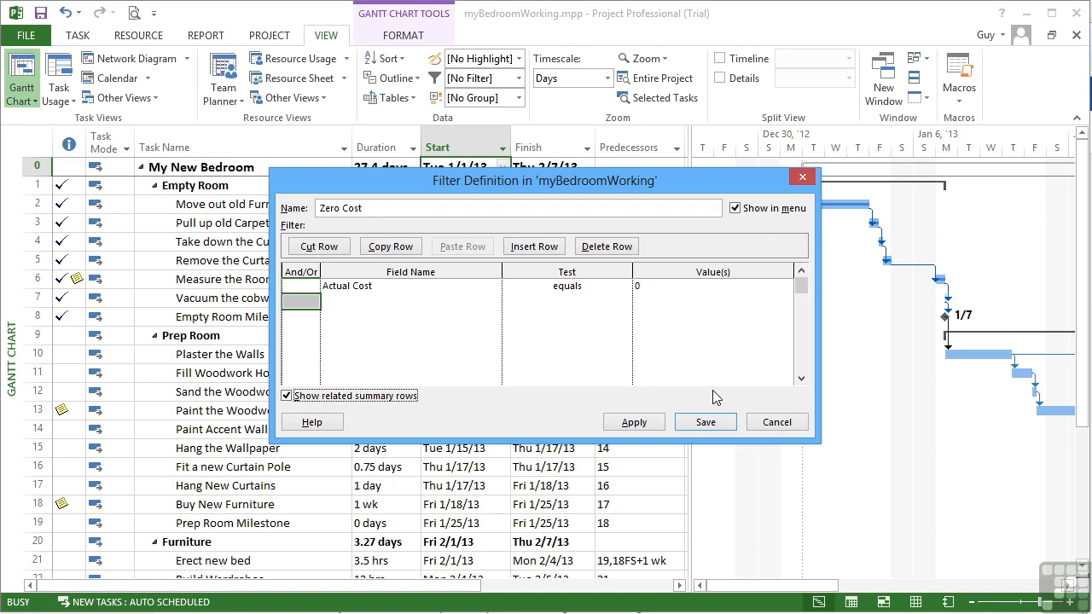
pyautogui.click(712, 423)
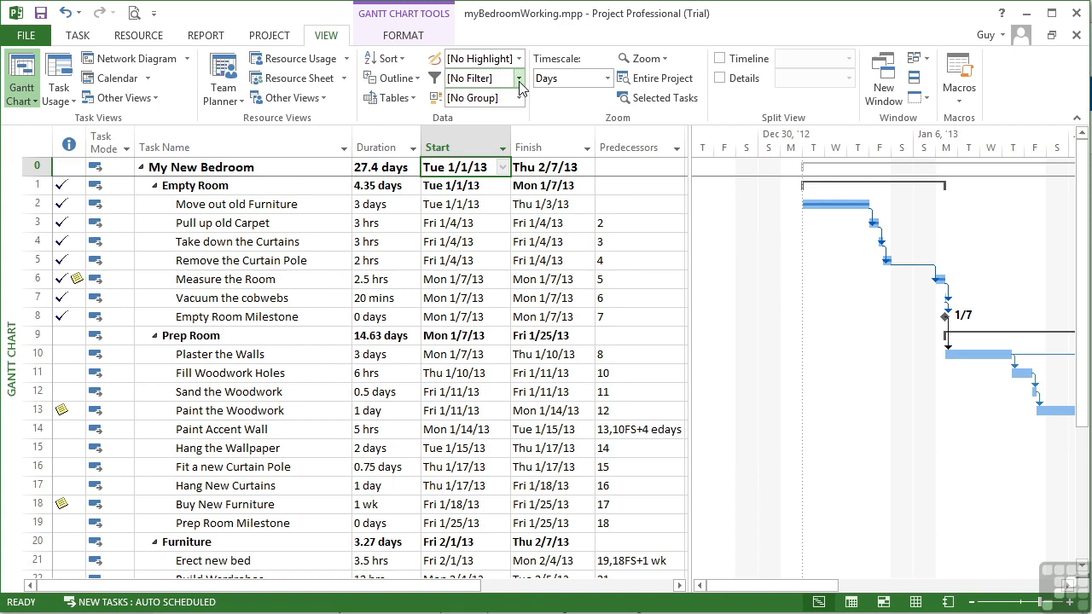
pyautogui.click(518, 60)
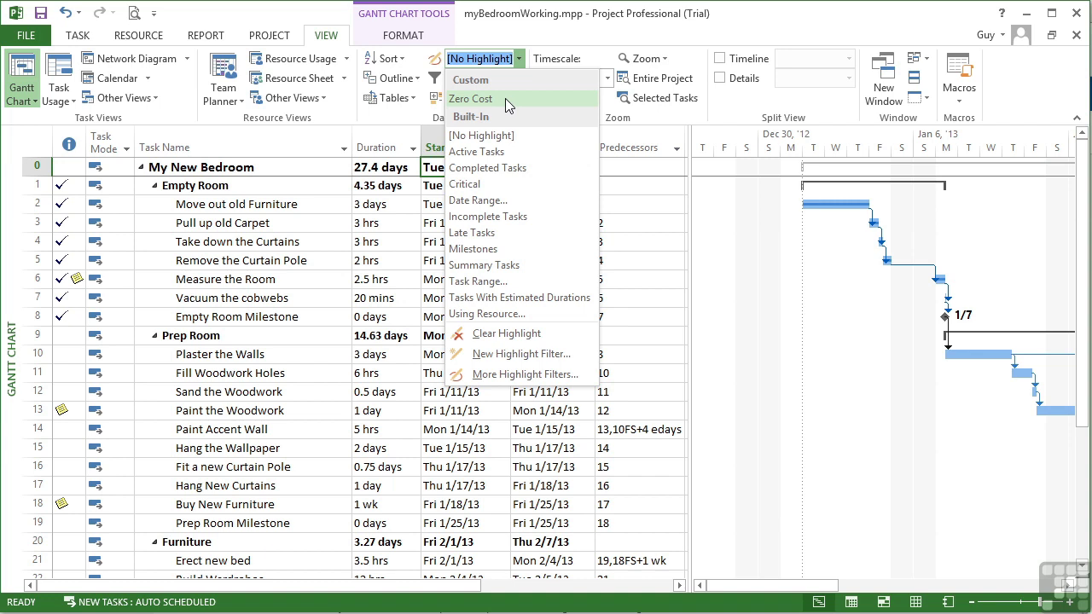
pyautogui.click(505, 98)
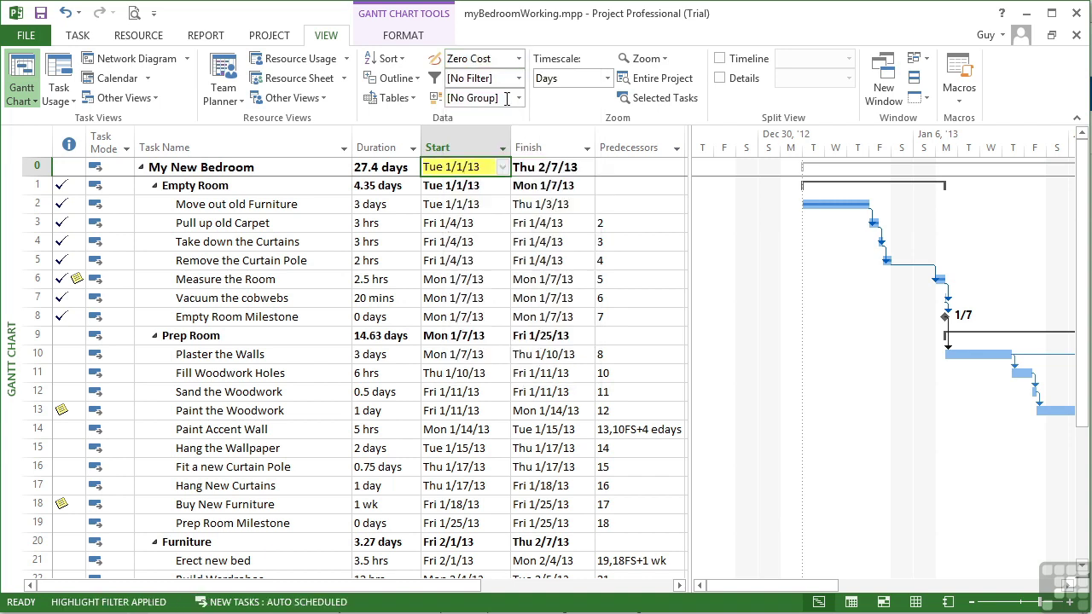
pyautogui.scroll(-2, 436, 337)
pyautogui.scroll(-4, 436, 337)
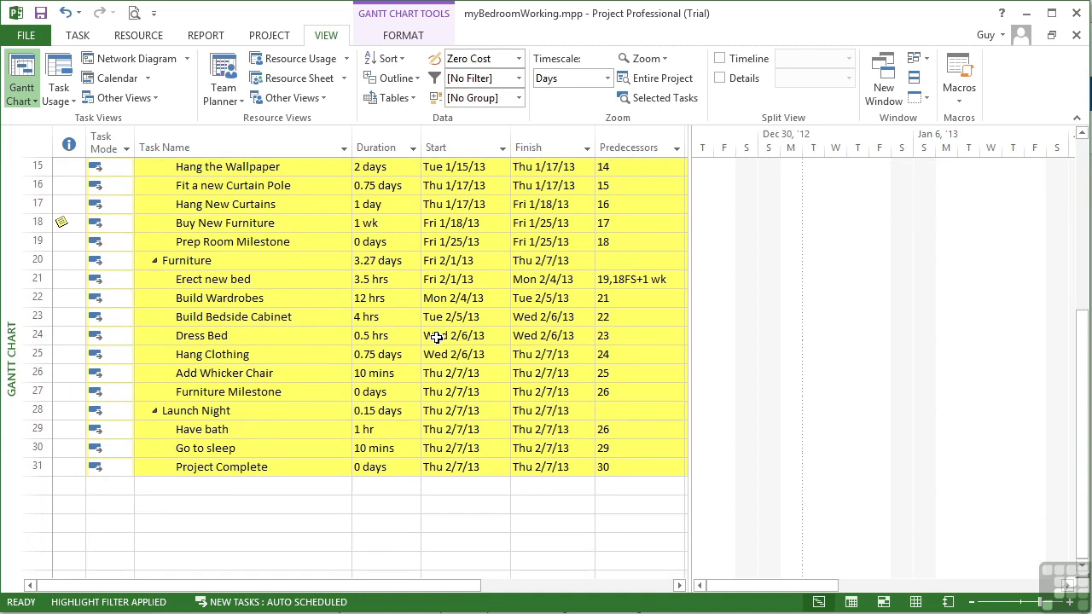
pyautogui.scroll(6, 436, 337)
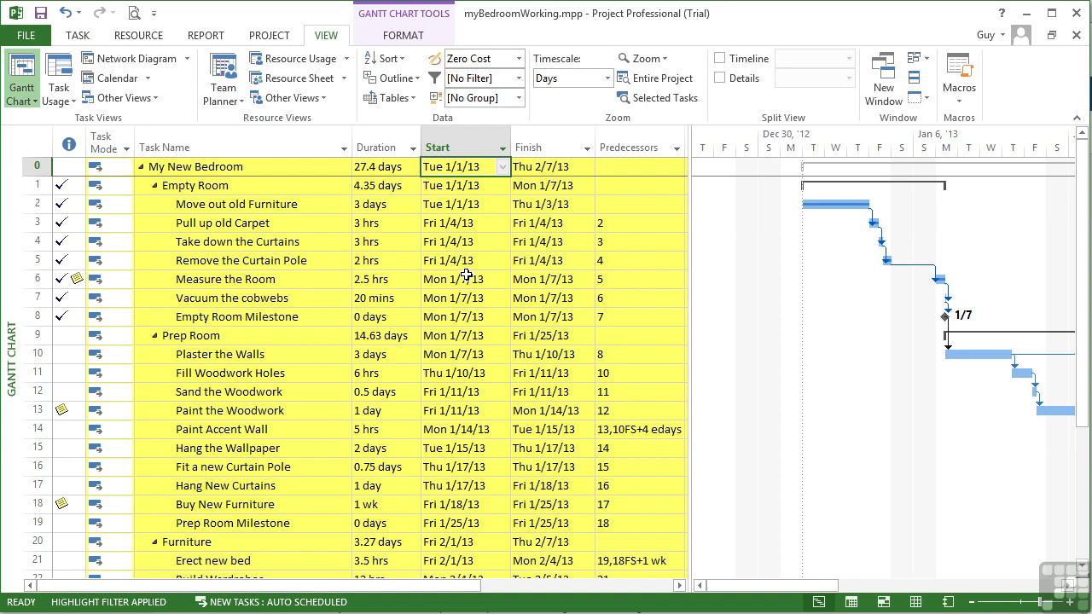
pyautogui.click(519, 59)
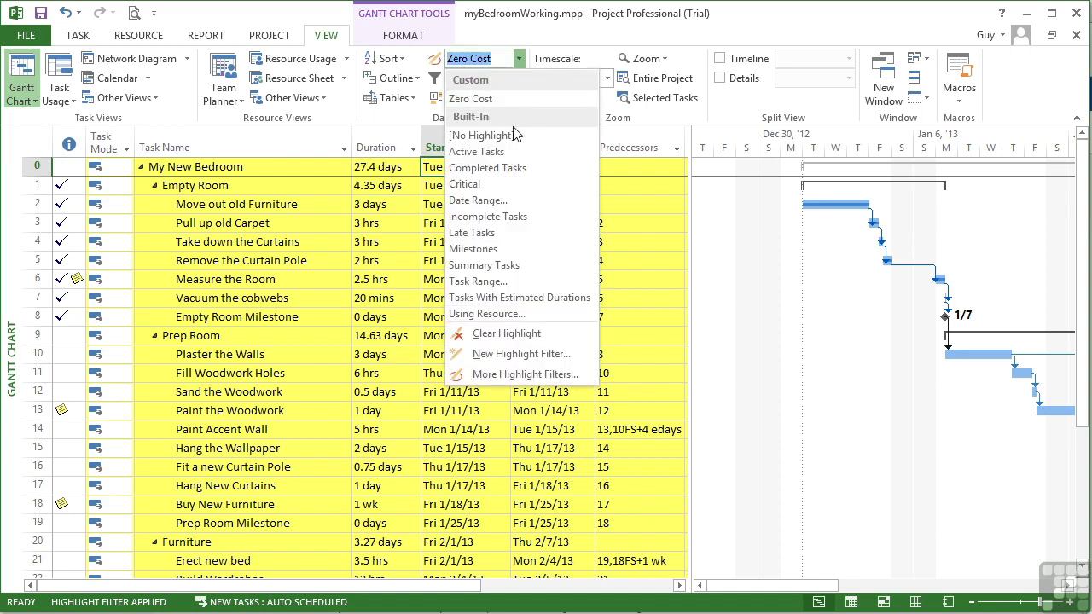
pyautogui.click(481, 135)
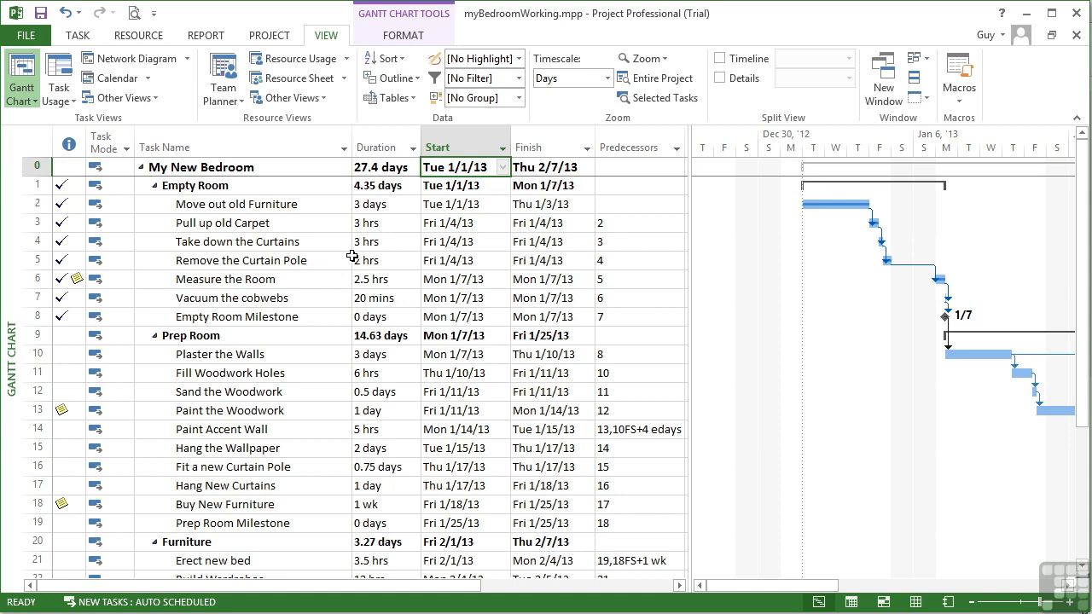
# - Apply the Incomplete Tasks highlight, marking the summary and Prep Room tasks onward yellow
pyautogui.click(517, 60)
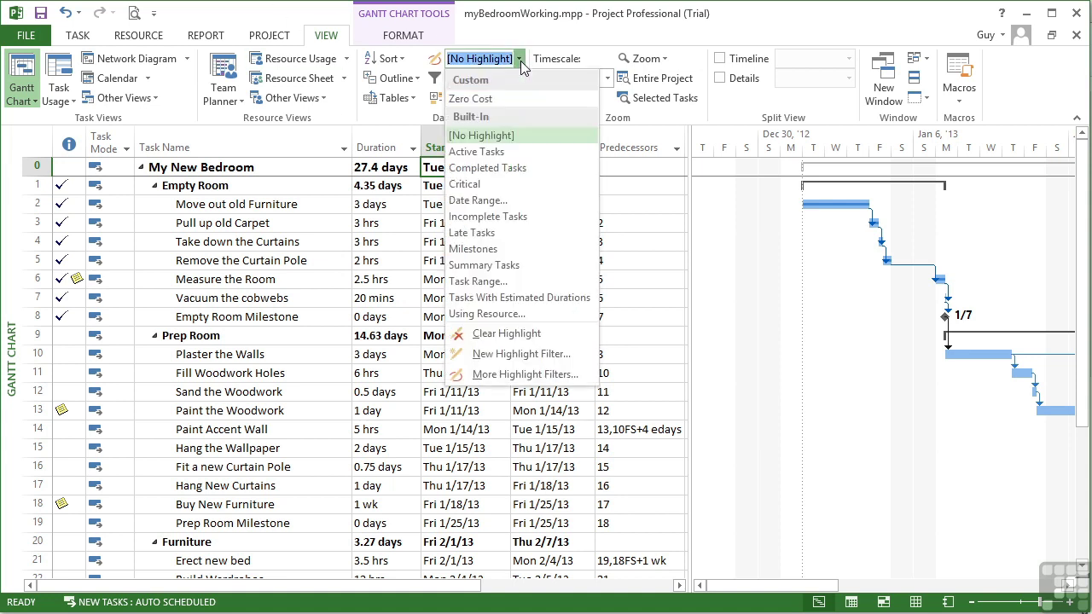
pyautogui.click(505, 218)
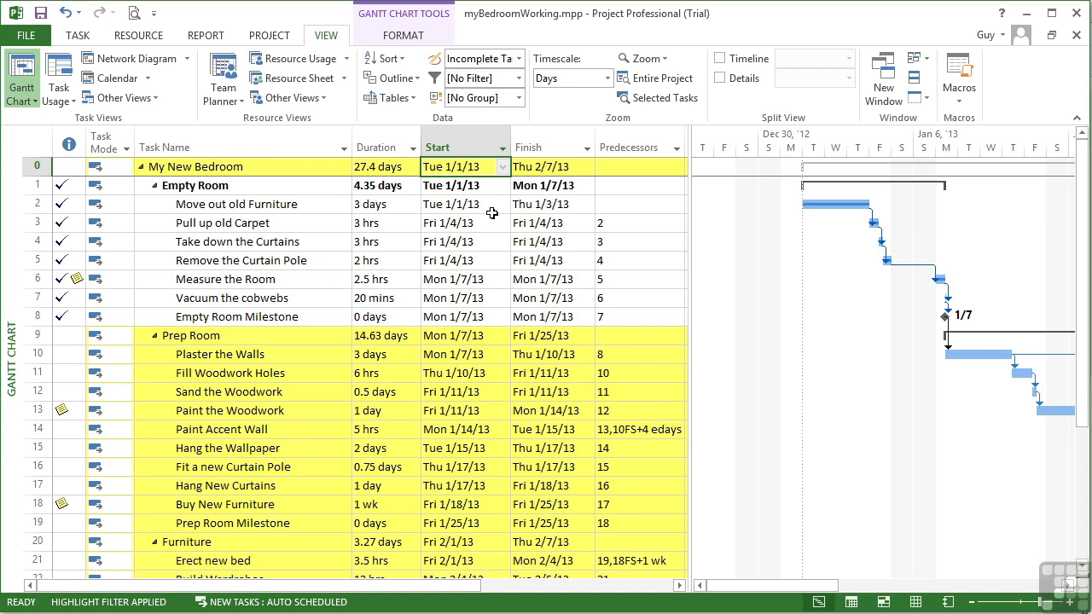
# - In Format > Text Styles, give Highlighted Tasks a peach background colour
pyautogui.click(410, 37)
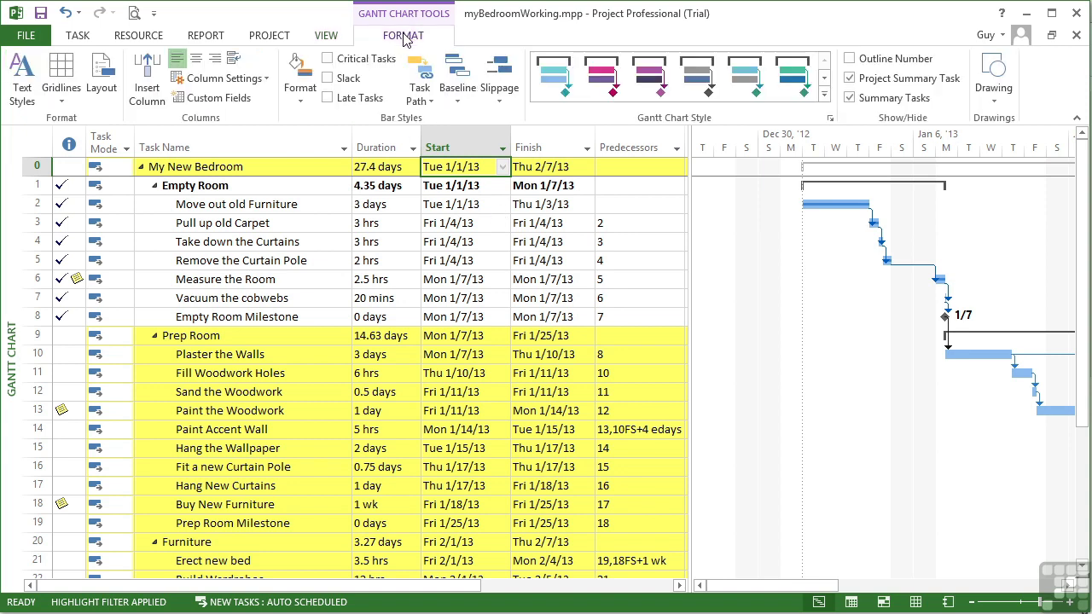
pyautogui.click(24, 77)
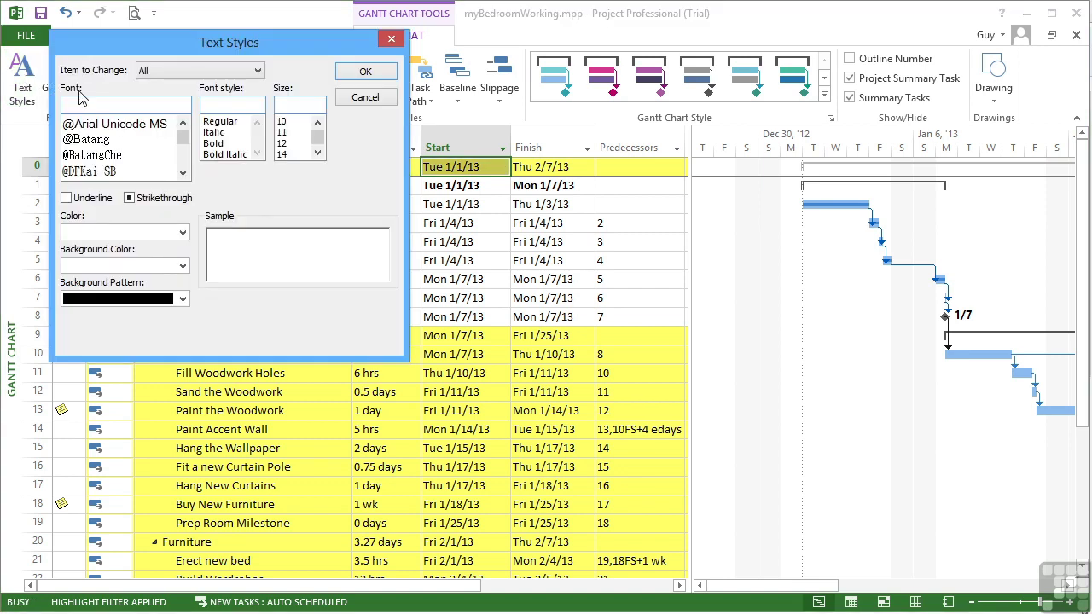
pyautogui.click(241, 73)
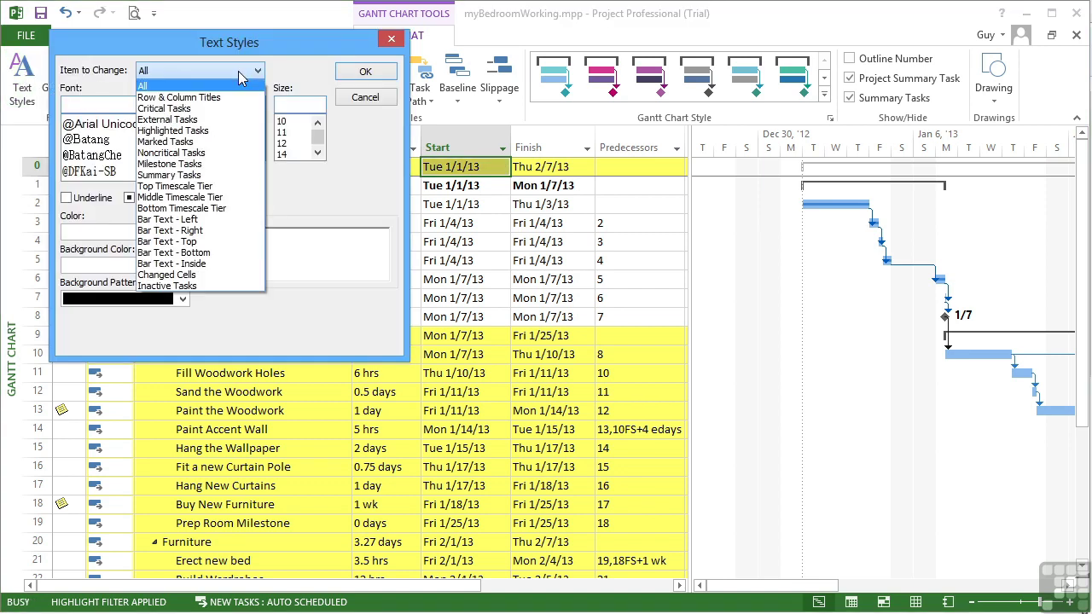
pyautogui.click(191, 133)
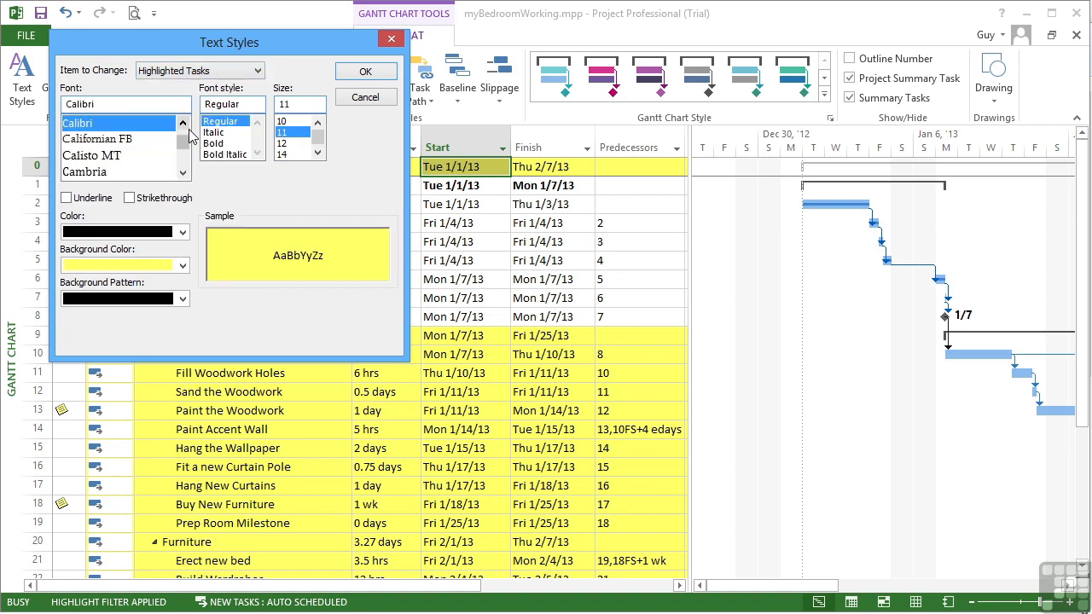
pyautogui.click(182, 266)
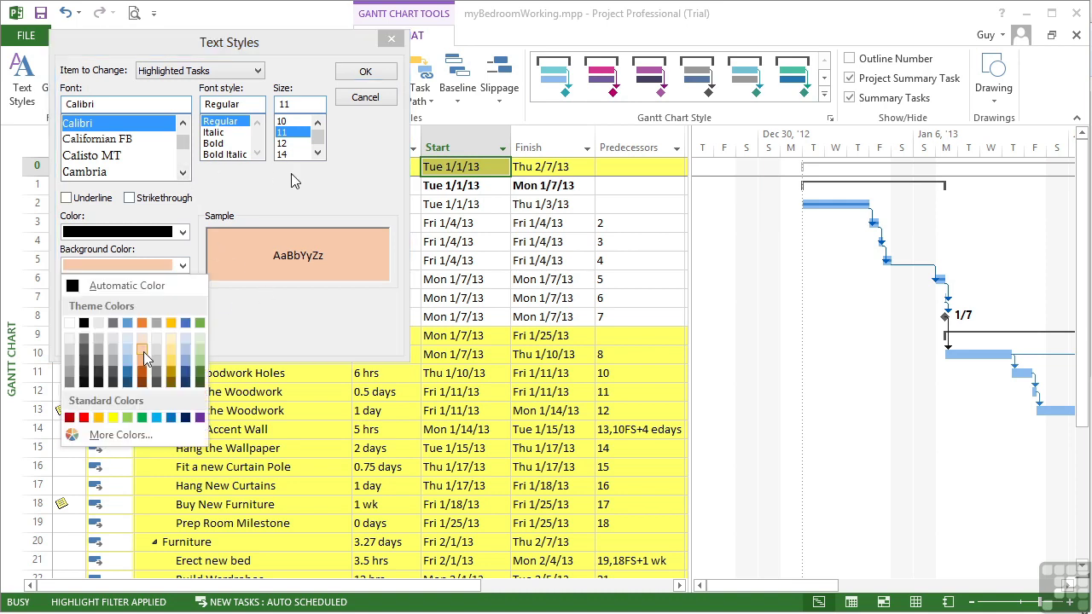
pyautogui.click(143, 352)
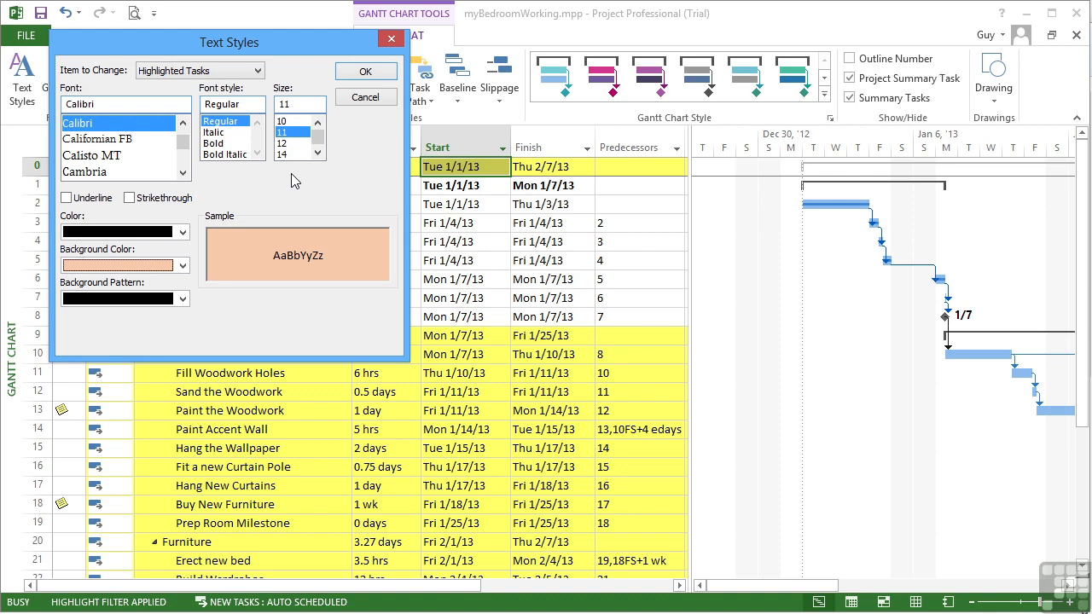
pyautogui.click(365, 72)
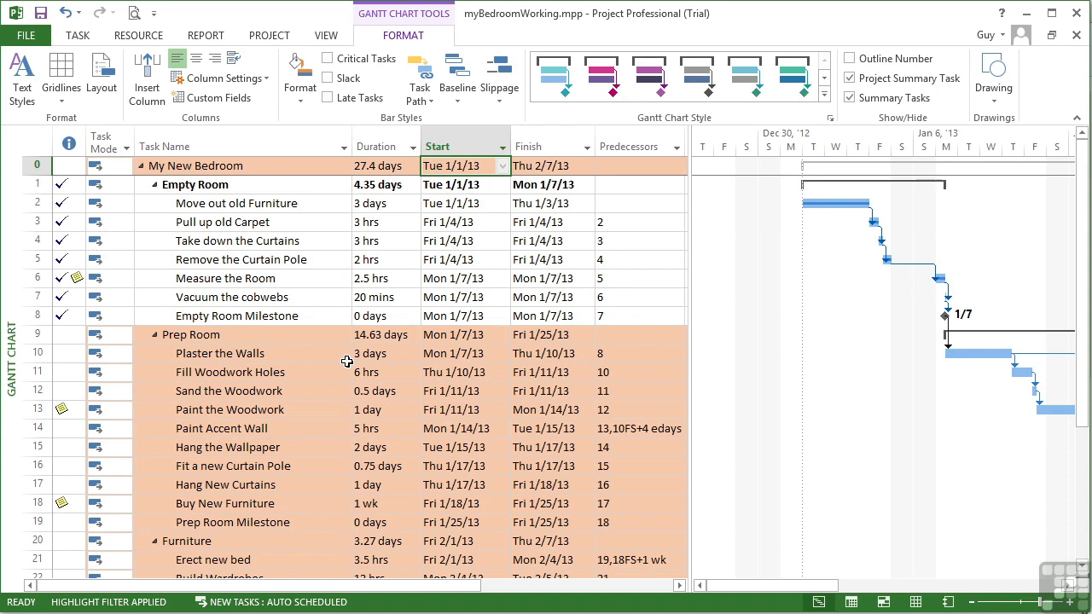
# - Change the Highlighted Tasks background colour in Text Styles to light green
pyautogui.click(23, 81)
pyautogui.click(199, 70)
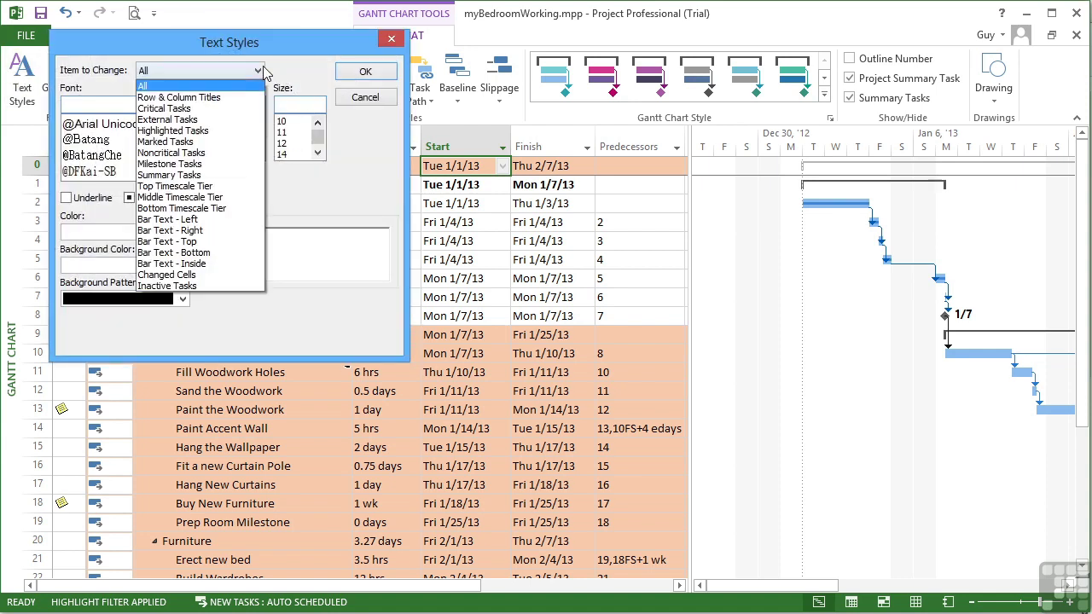
pyautogui.click(171, 127)
pyautogui.click(182, 265)
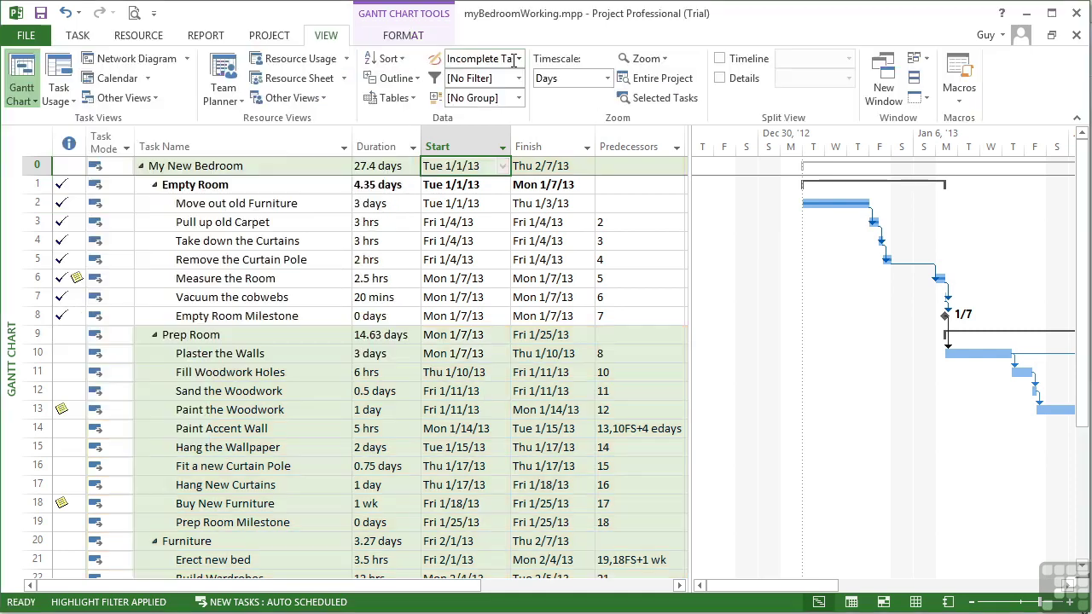
# - Swap the Incomplete Tasks highlight for Critical, marking critical tasks light green
pyautogui.click(518, 59)
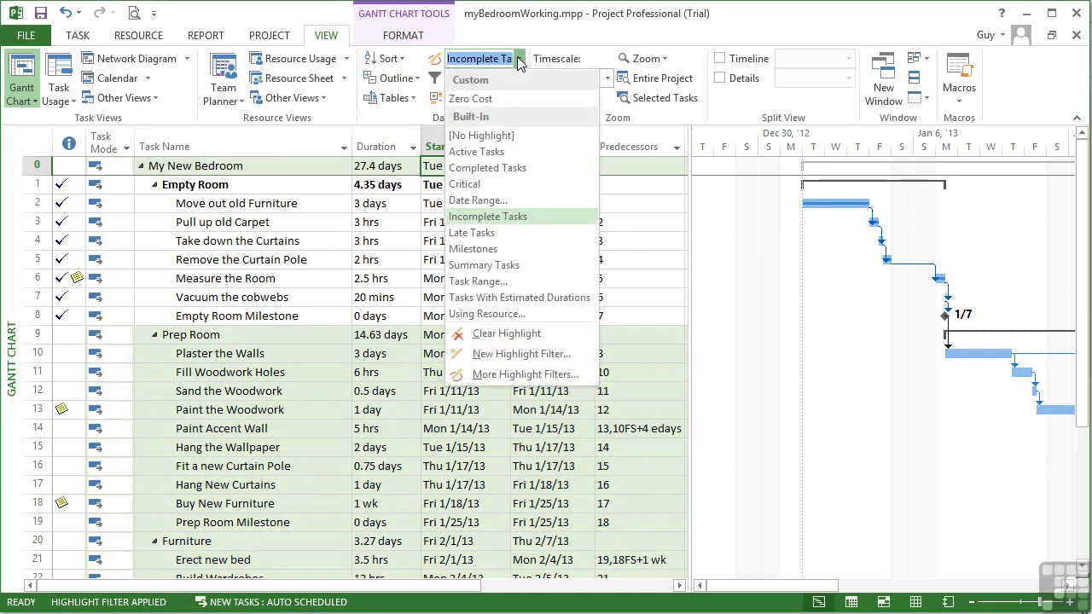
pyautogui.click(491, 136)
pyautogui.hotkey('ctrl', 'z')
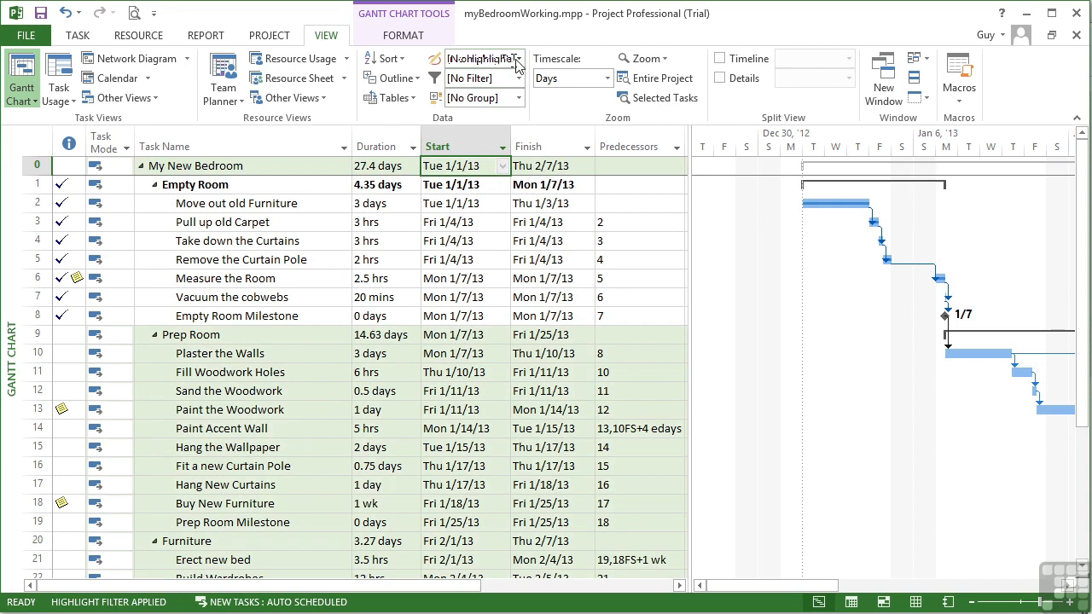
pyautogui.click(518, 59)
pyautogui.click(512, 184)
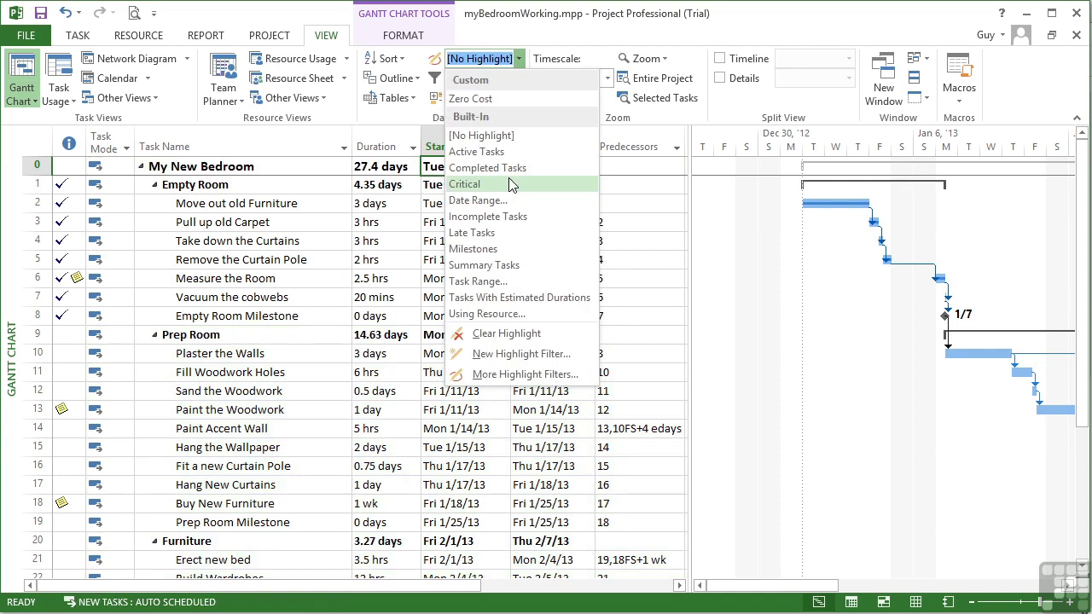
pyautogui.click(512, 185)
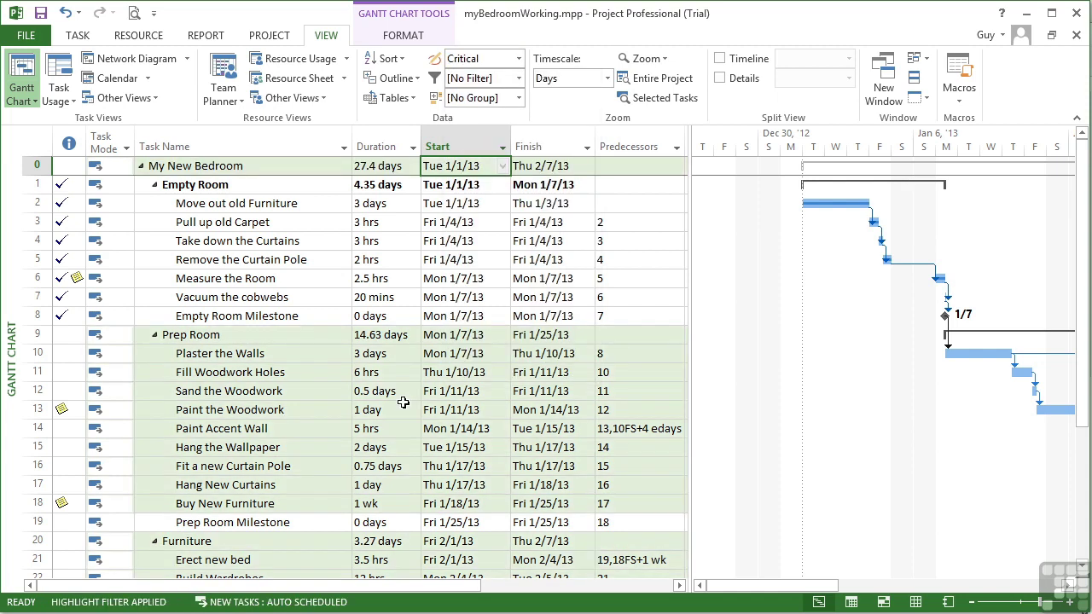